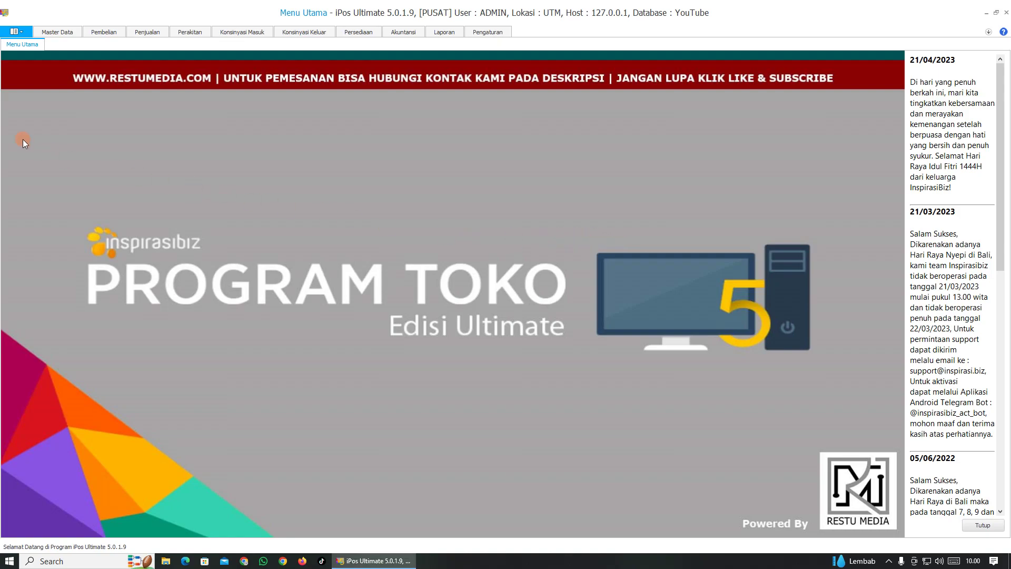
# - Open the customer point settings and select the Point Tukar Hadiah scheme
pyautogui.click(62, 32)
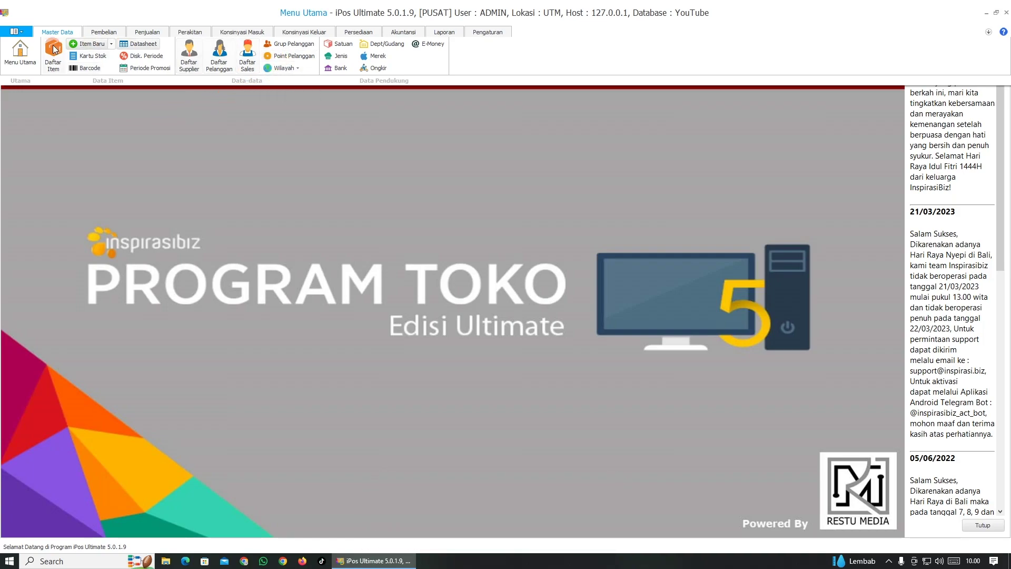
pyautogui.click(65, 28)
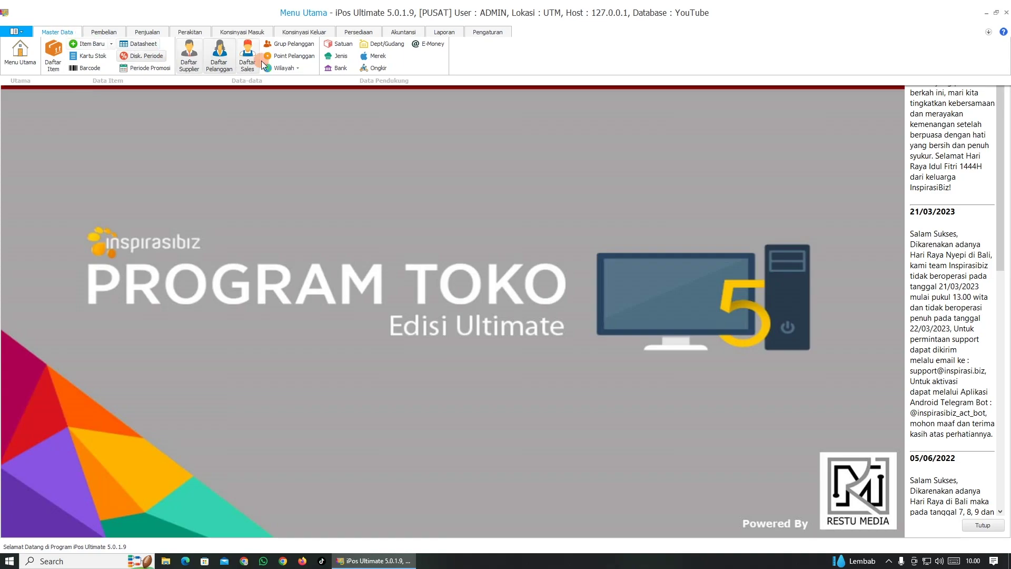
pyautogui.click(278, 57)
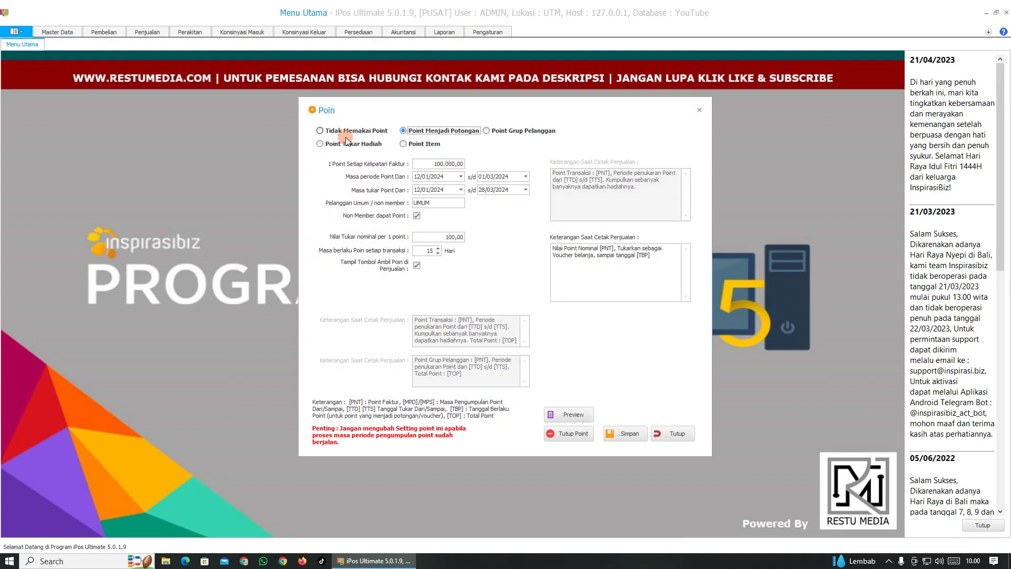
pyautogui.click(368, 145)
pyautogui.click(362, 132)
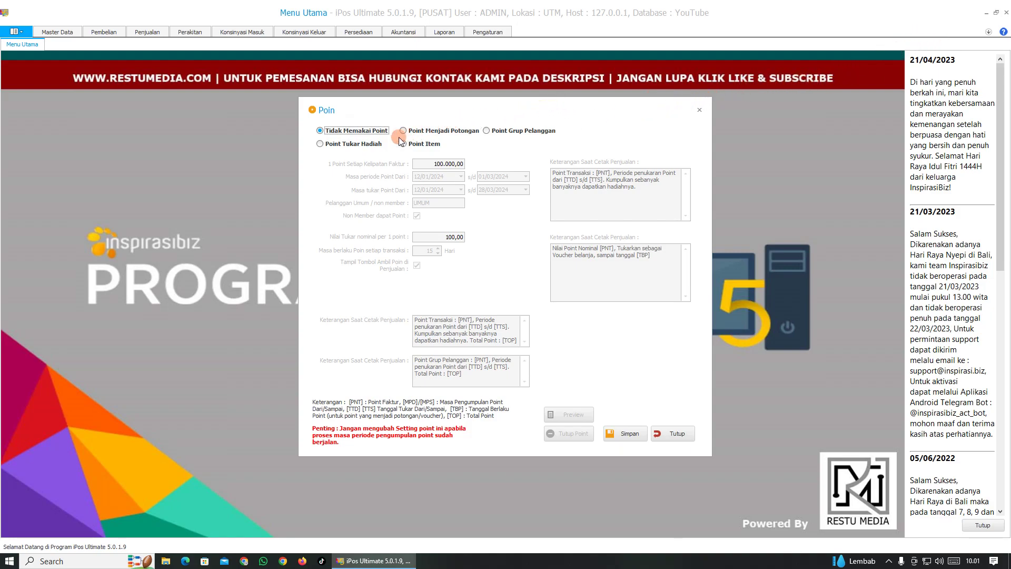
pyautogui.click(321, 143)
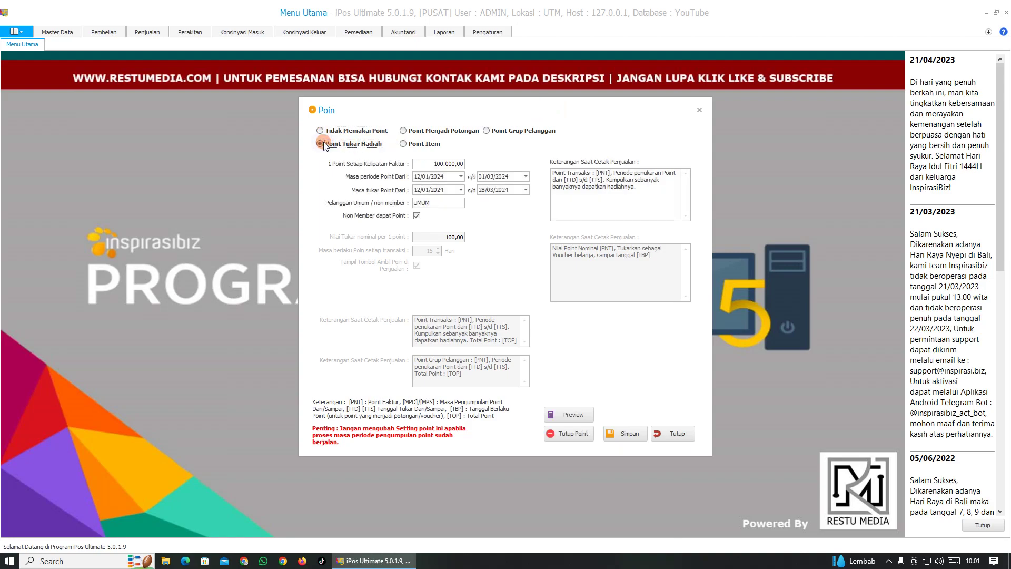
pyautogui.click(366, 146)
pyautogui.click(388, 164)
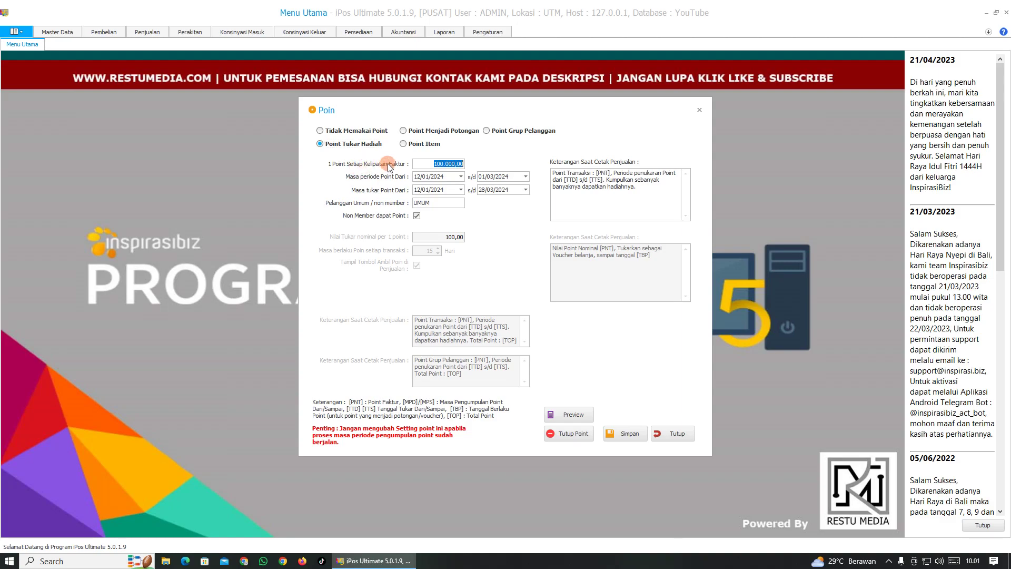
pyautogui.click(432, 164)
pyautogui.moveTo(434, 163); pyautogui.dragTo(463, 163)
pyautogui.moveTo(463, 164); pyautogui.dragTo(437, 172)
# - Set the point collection period (Masa periode Point) from 12/01/2024 to 31/03/2024
pyautogui.click(460, 178)
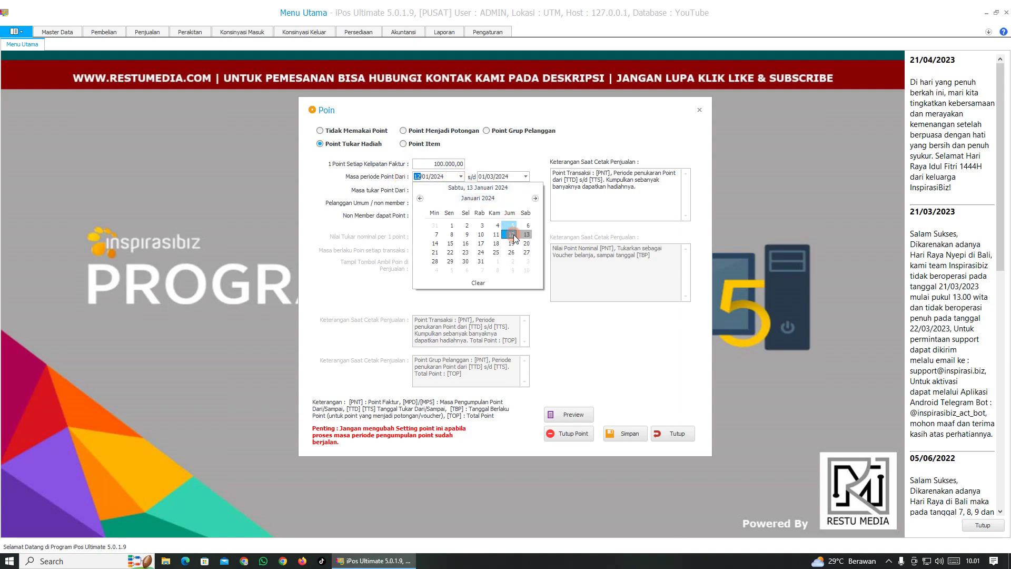
pyautogui.click(512, 234)
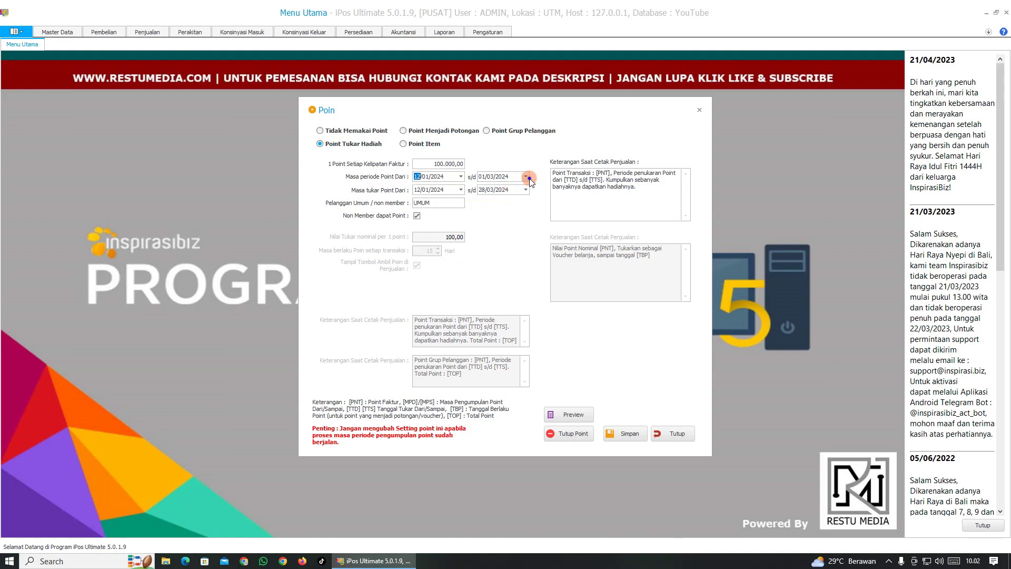
pyautogui.click(527, 178)
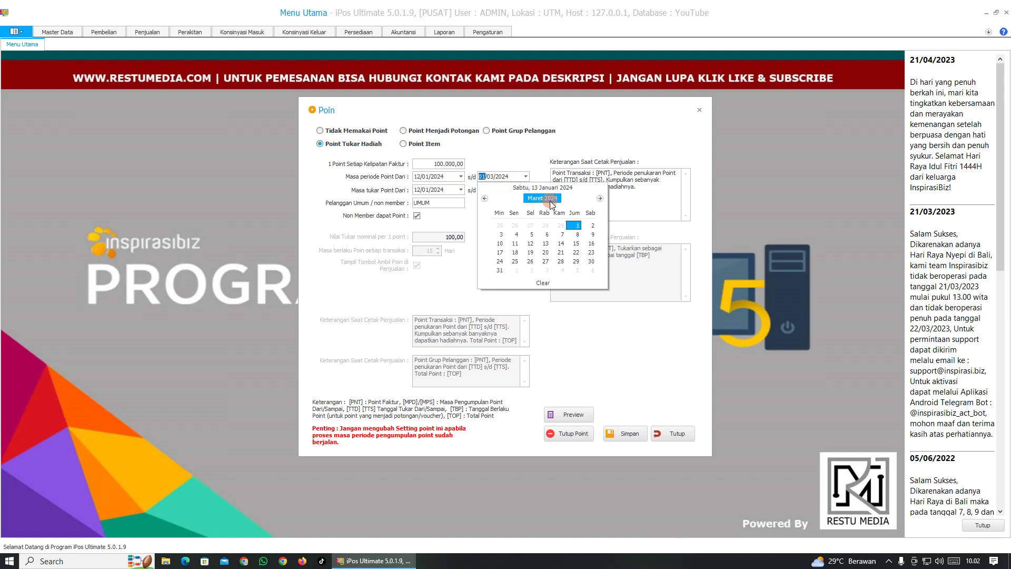
pyautogui.click(578, 227)
pyautogui.click(500, 270)
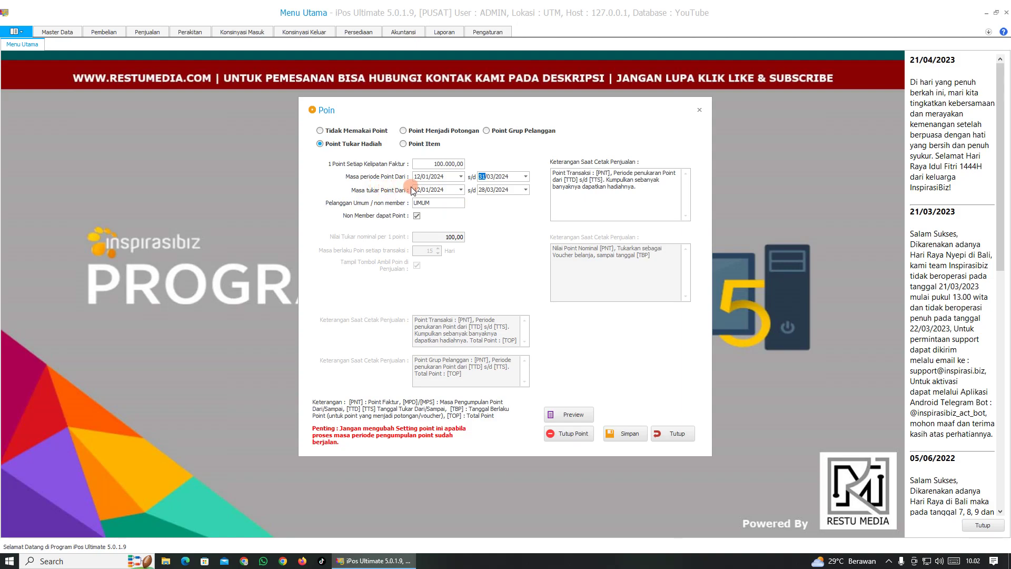
# - Set the point redemption period (Masa tukar Point) from 12/01/2024 to 15/04/2024
pyautogui.click(461, 190)
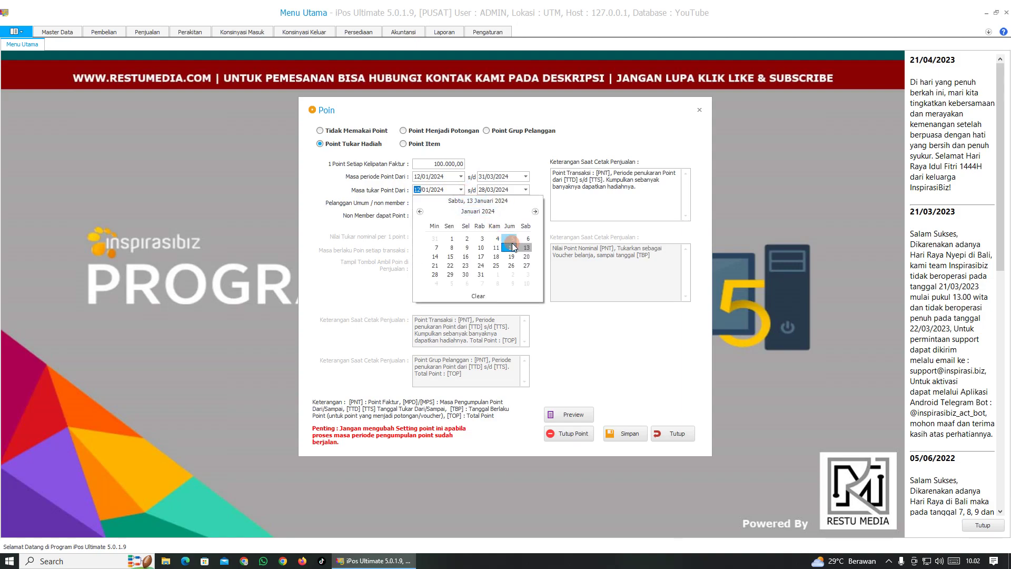
pyautogui.click(514, 248)
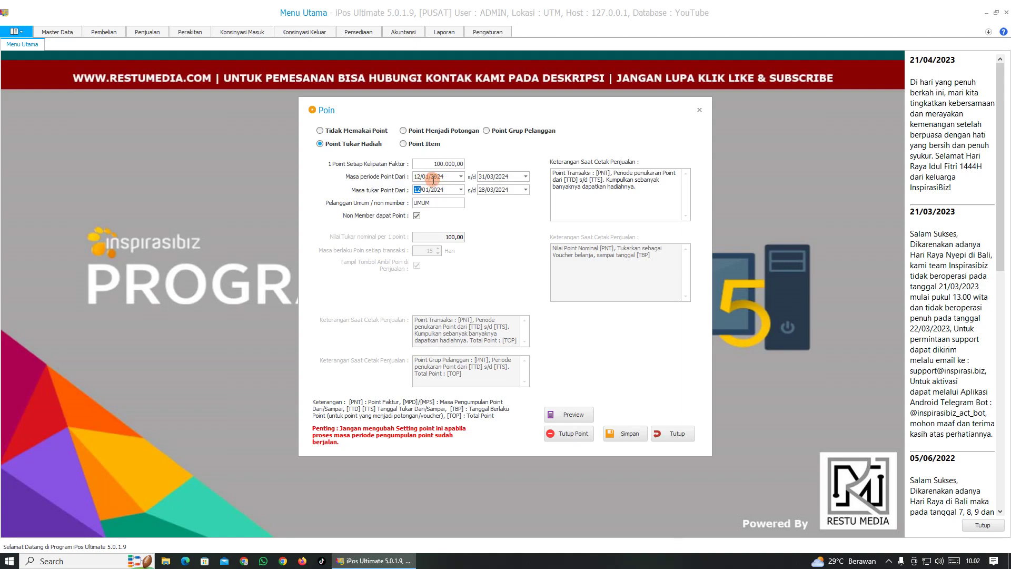
pyautogui.click(525, 190)
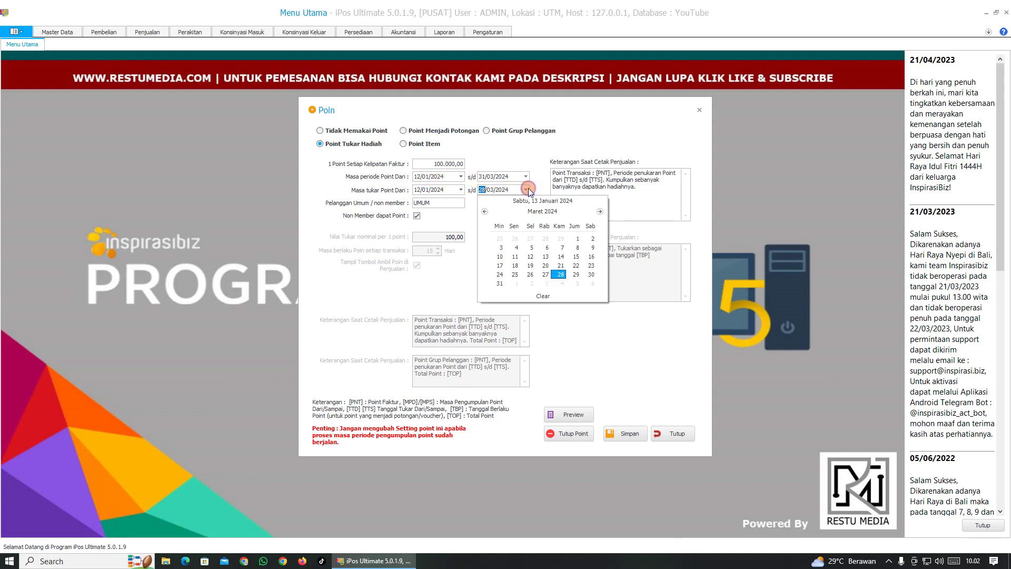
pyautogui.click(599, 211)
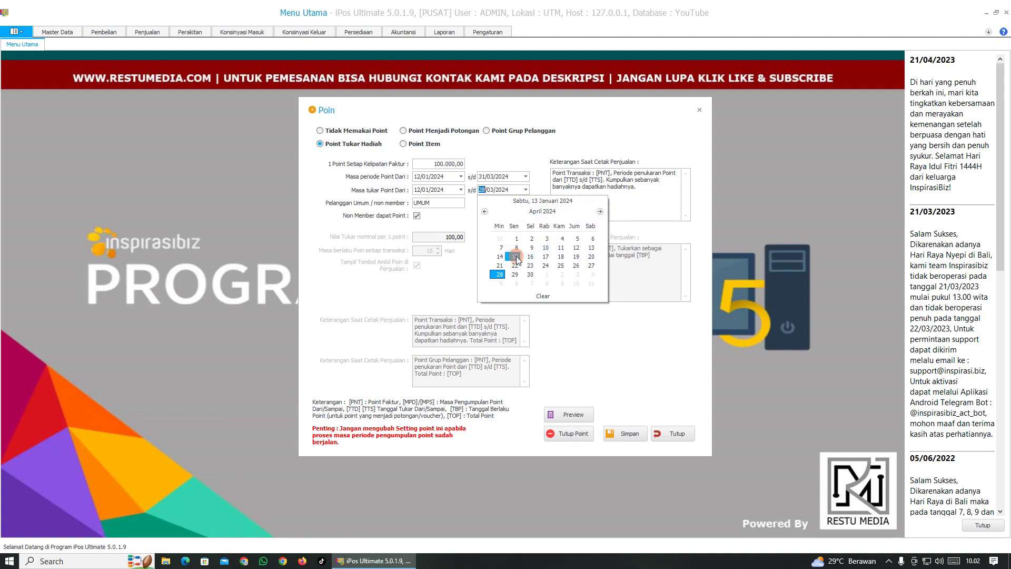
pyautogui.click(516, 256)
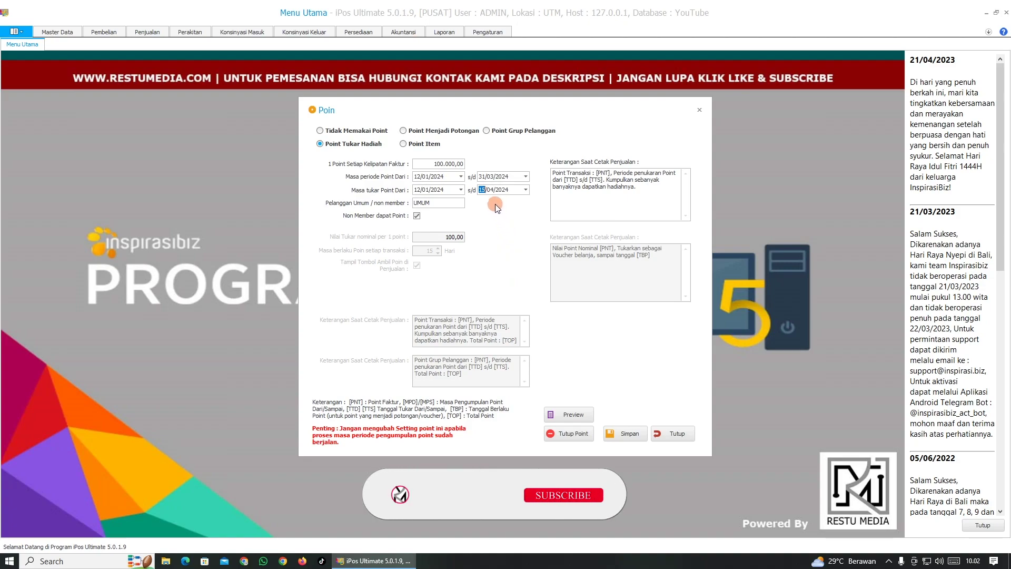
# - Switch off Non Member dapat Point for the general customer and switch it back on
pyautogui.doubleClick(429, 202)
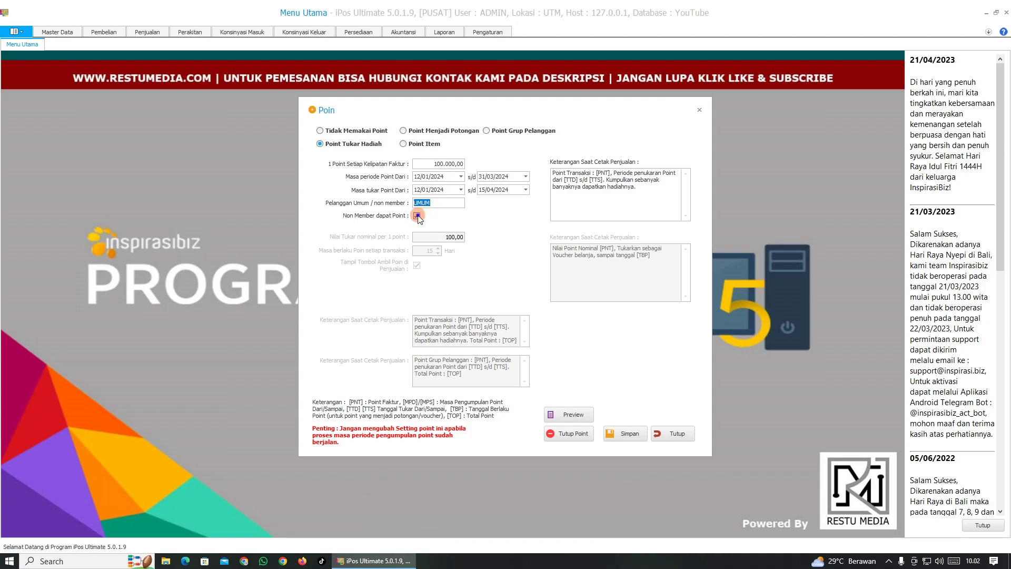
pyautogui.click(417, 216)
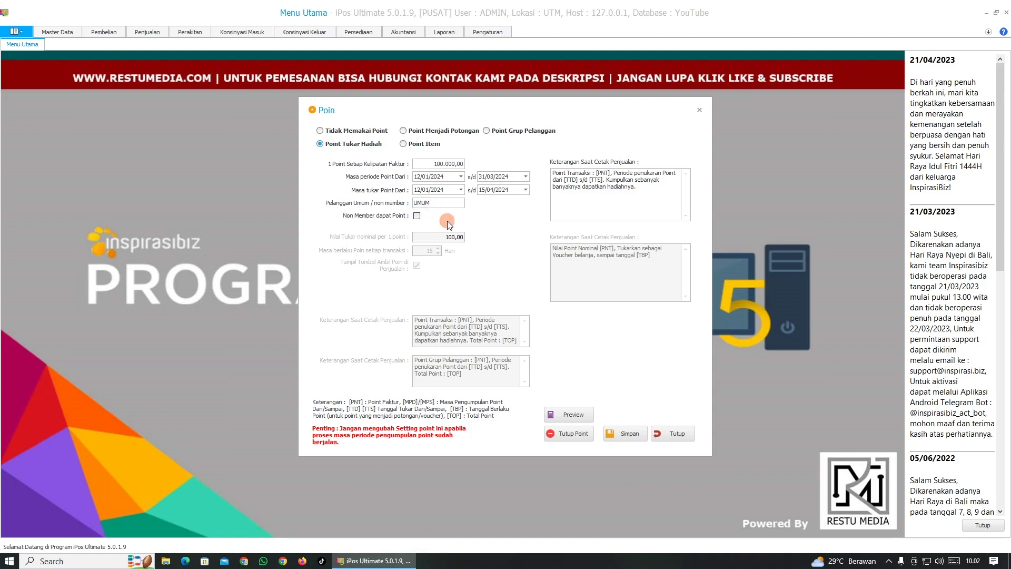
pyautogui.click(418, 216)
pyautogui.moveTo(437, 204); pyautogui.dragTo(409, 208)
# - Save the point settings and close the Poin dialog
pyautogui.click(632, 435)
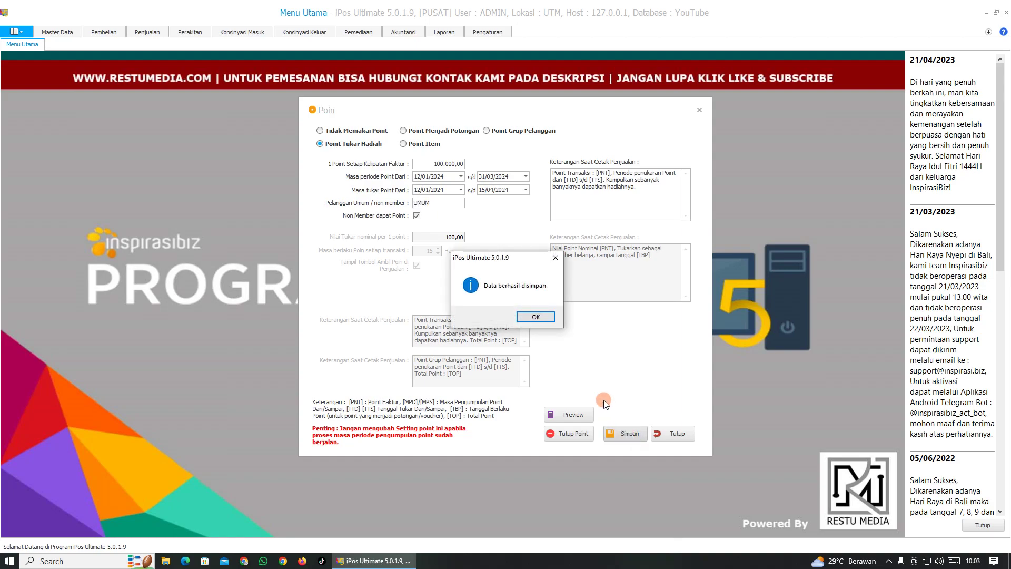
pyautogui.click(535, 317)
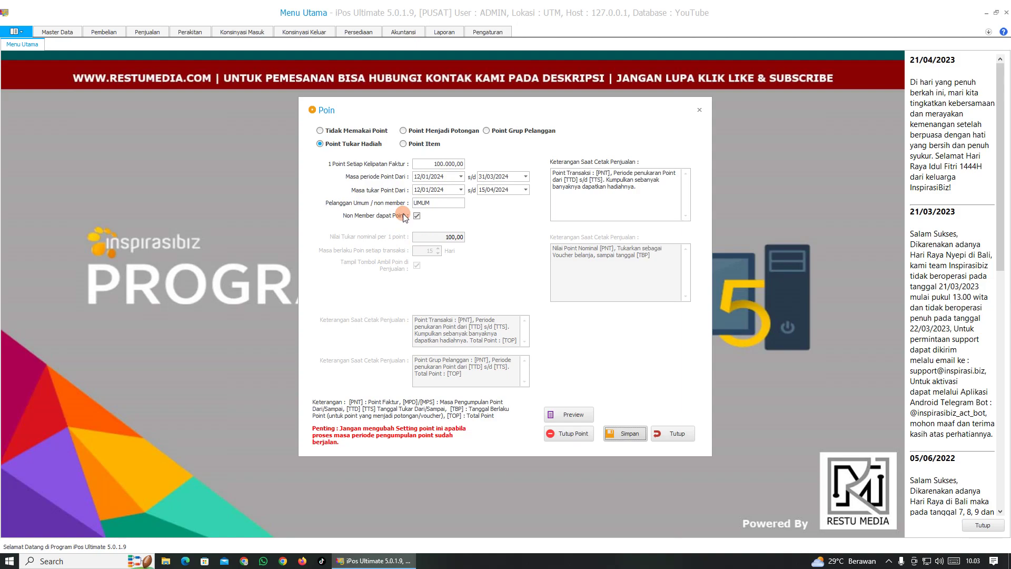
pyautogui.click(663, 432)
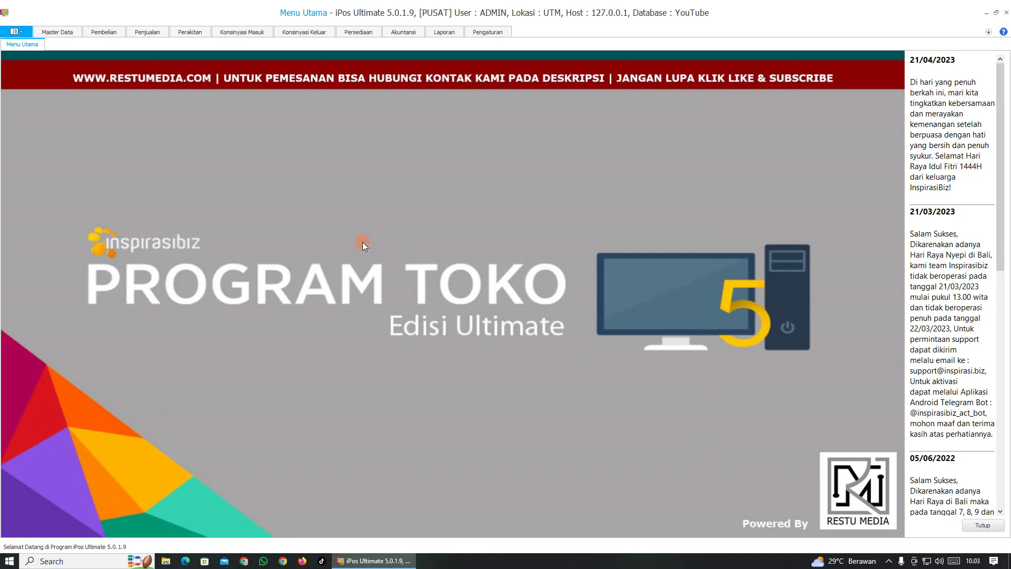
# - Start a new cashier sale and add ANLENE GOLD 855G VANILA from an item search for "a"
pyautogui.click(145, 33)
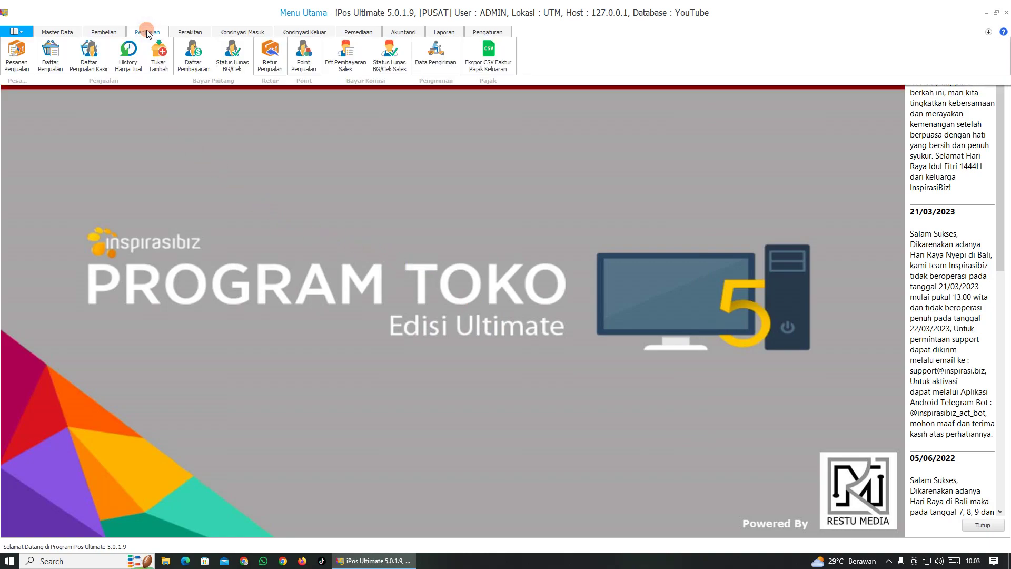
pyautogui.click(89, 63)
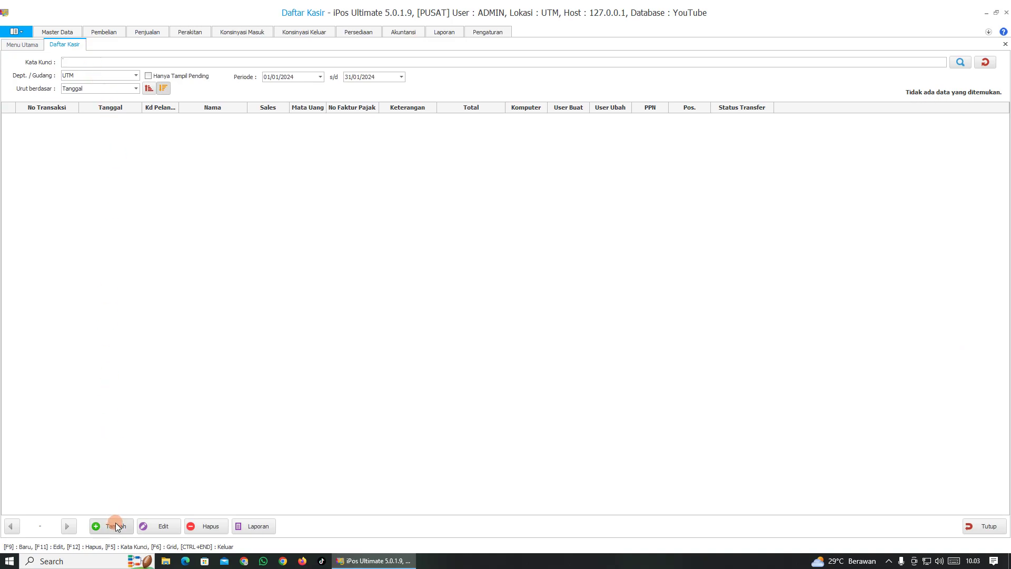
pyautogui.click(115, 522)
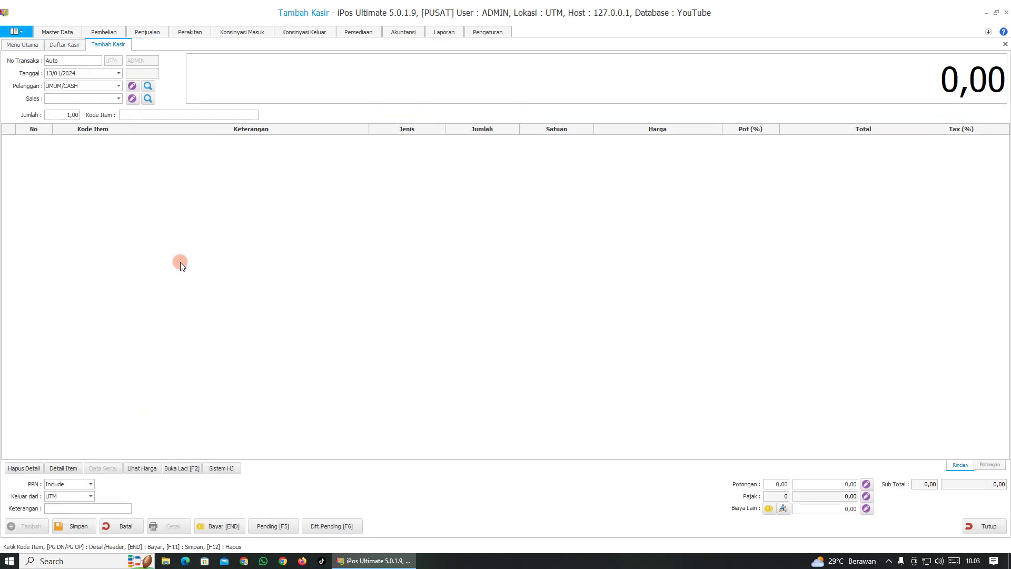
pyautogui.write('a')
pyautogui.press('Return')
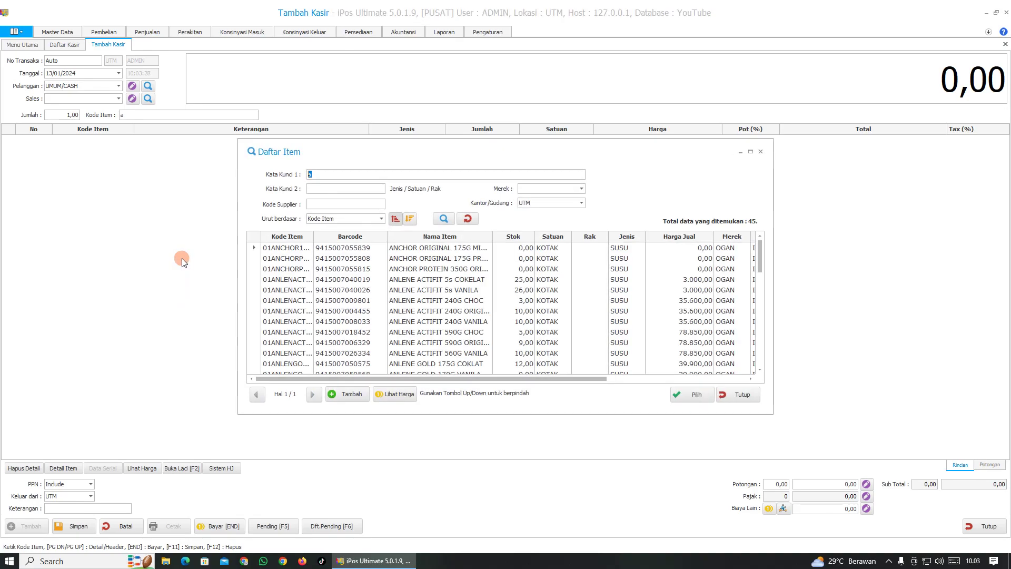
pyautogui.scroll(-5, 588, 310)
pyautogui.doubleClick(634, 314)
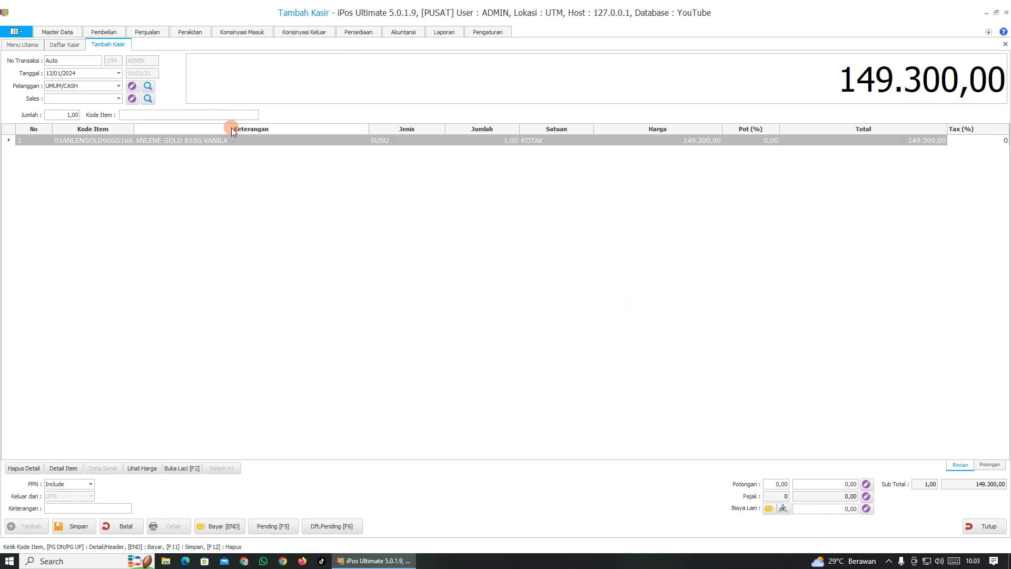
# - Add ANLENE GOLD 855G CHOC to the sale from another item search for "a"
pyautogui.click(228, 115)
pyautogui.write('a')
pyautogui.press('Return')
pyautogui.scroll(-5, 581, 319)
pyautogui.doubleClick(581, 320)
# - Search items for "a" again and add BEAR BRAND RTD 189ML as the third line
pyautogui.write('a')
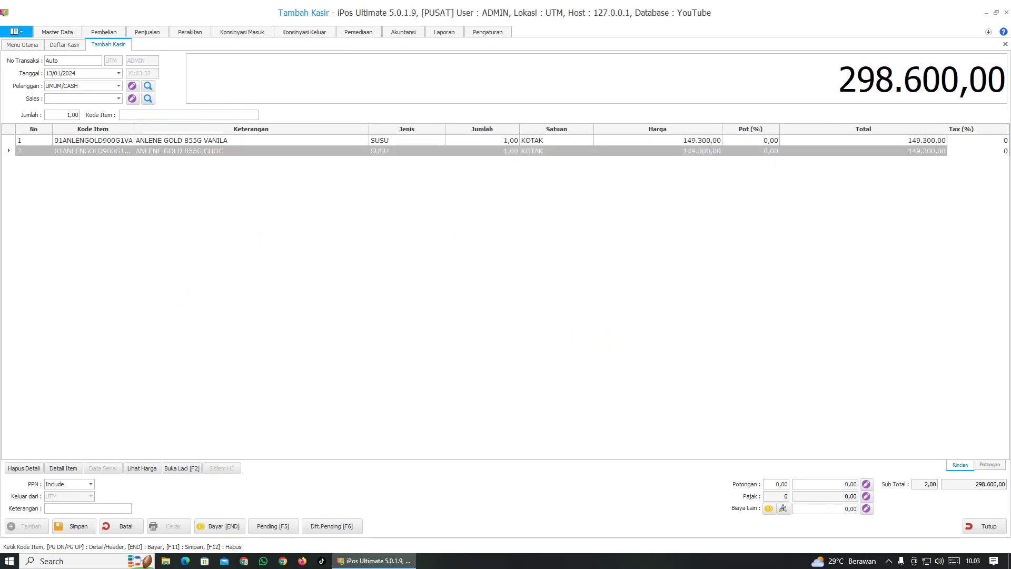
pyautogui.press('Return')
pyautogui.scroll(-5, 421, 279)
pyautogui.click(483, 342)
pyautogui.doubleClick(484, 341)
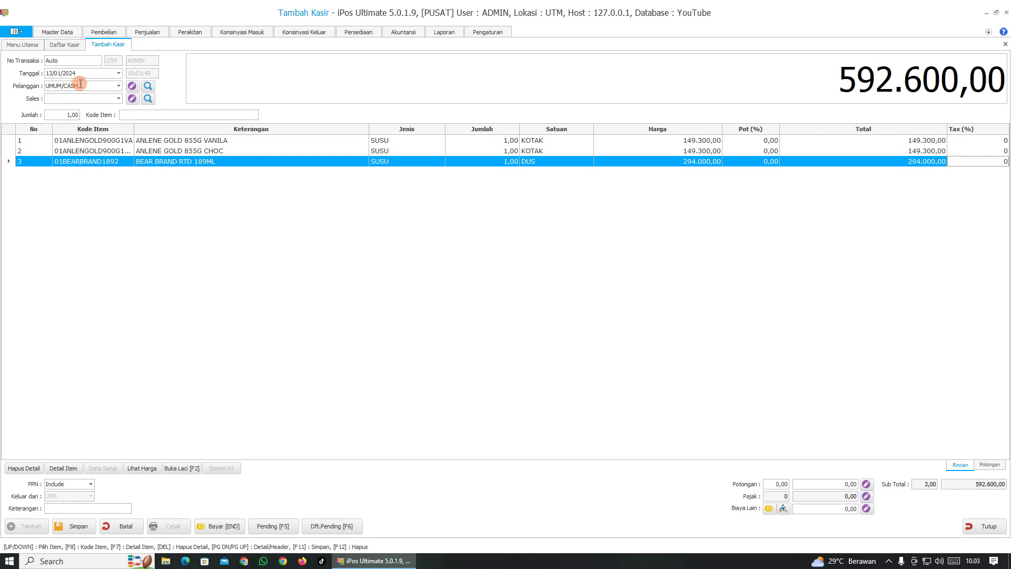
# - Pay the UMUM/CASH sale with 600000 in cash, save it without printing, and begin a new transaction
pyautogui.moveTo(81, 86); pyautogui.dragTo(42, 84)
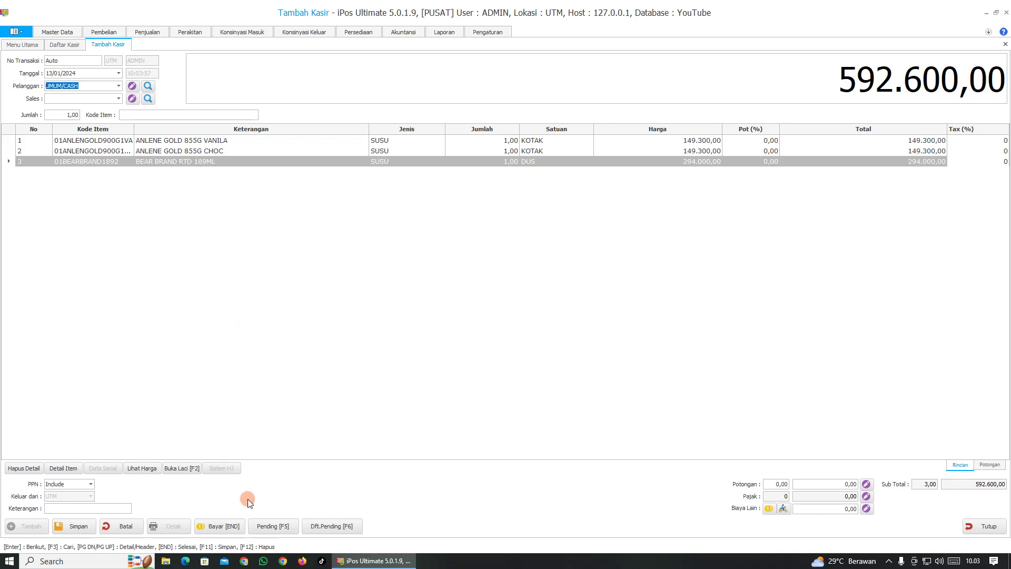
pyautogui.click(230, 521)
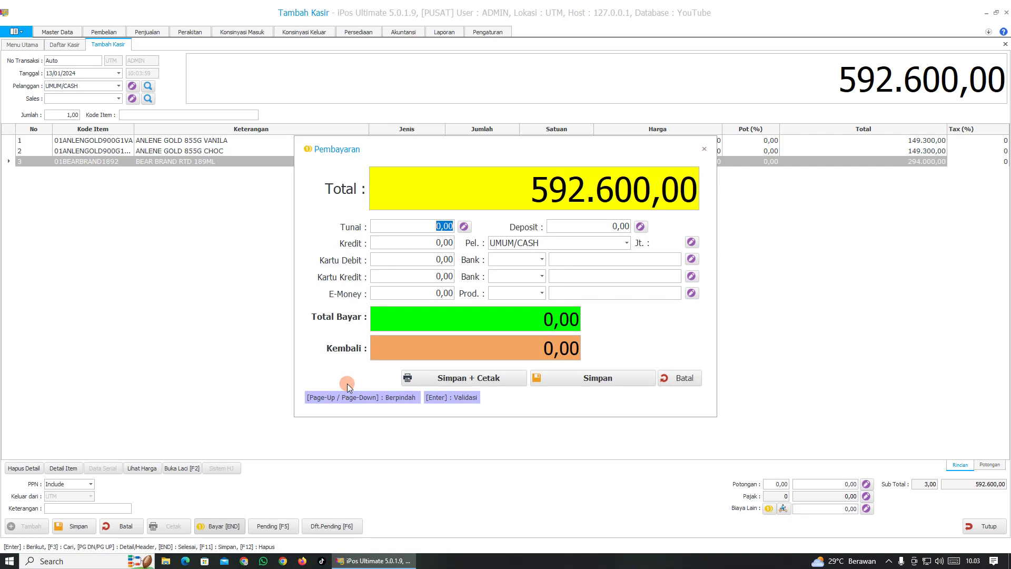
pyautogui.write('600000')
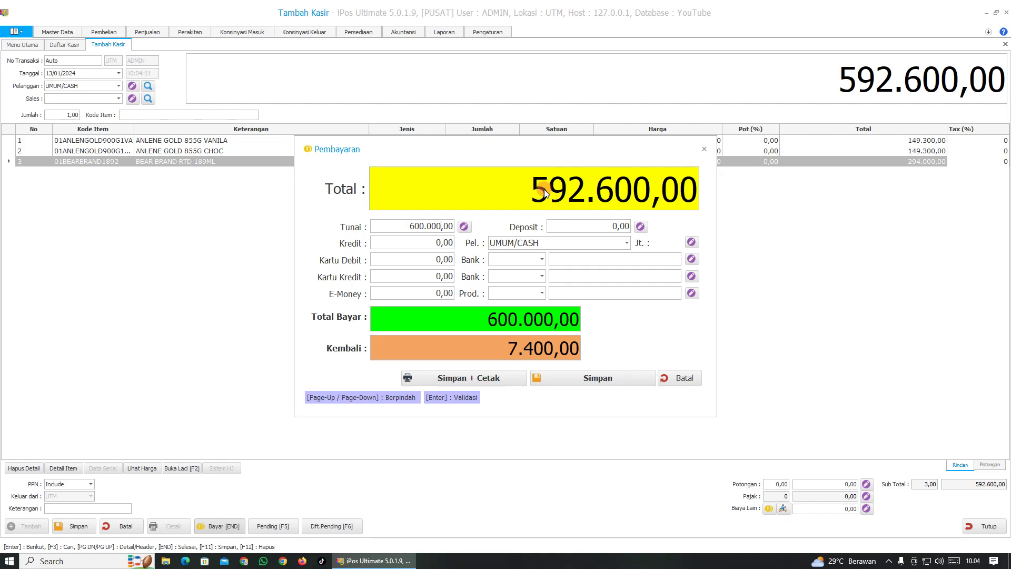
pyautogui.click(597, 379)
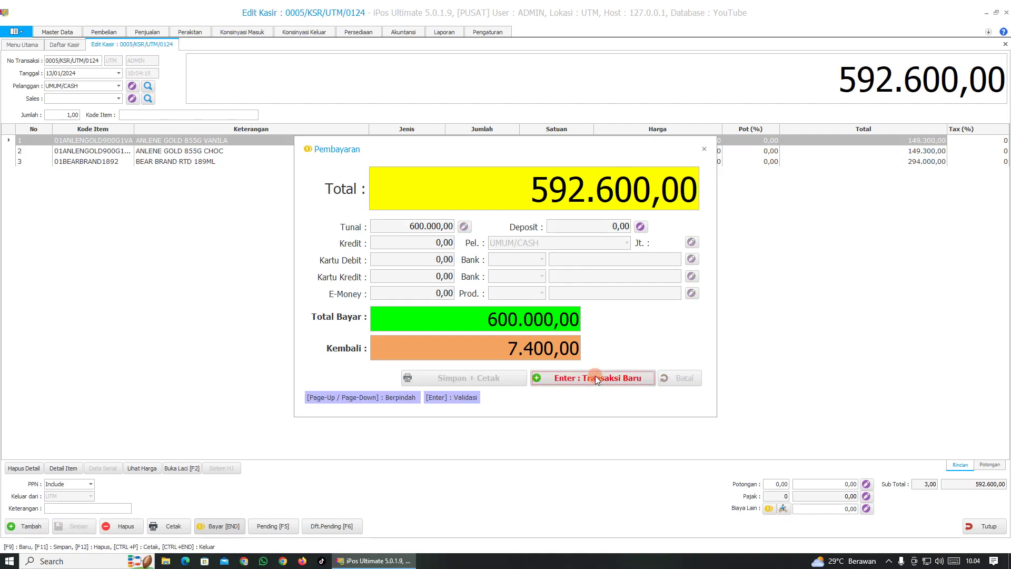
pyautogui.click(596, 377)
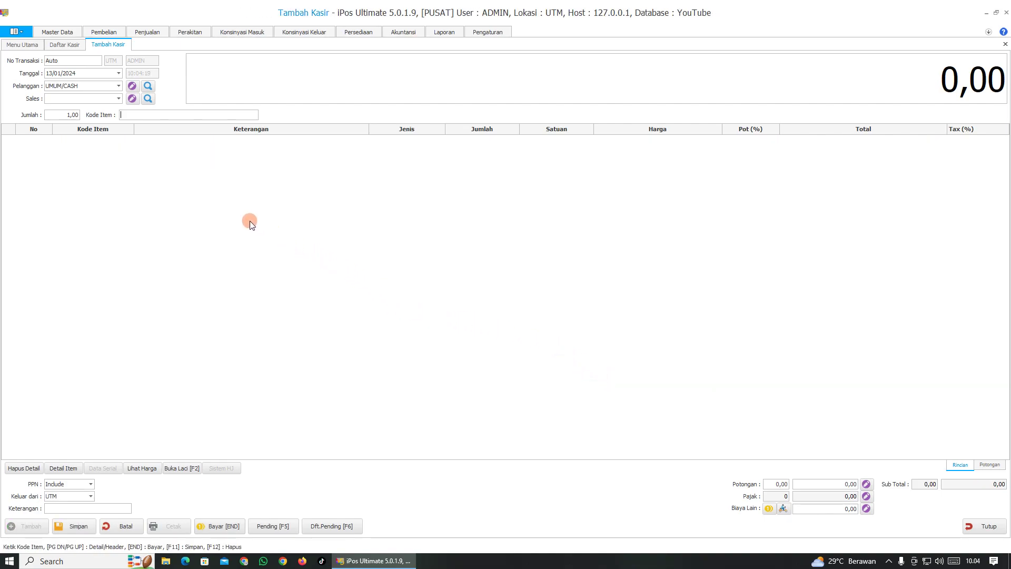
# - List the January 2024 sales point transactions for customer UMUM/CASH and examine the points earned by the cashier sale
pyautogui.click(148, 32)
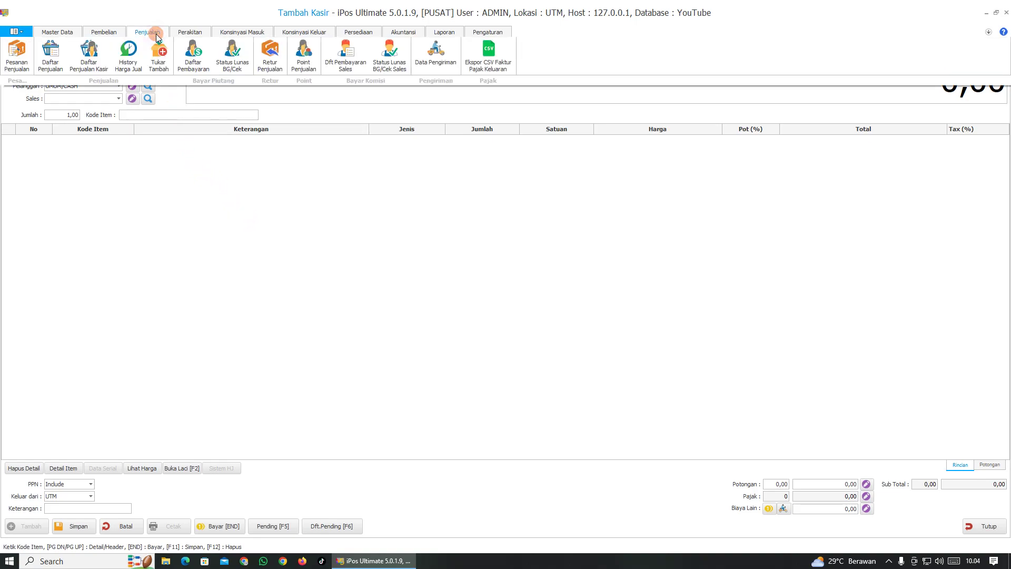
pyautogui.click(307, 55)
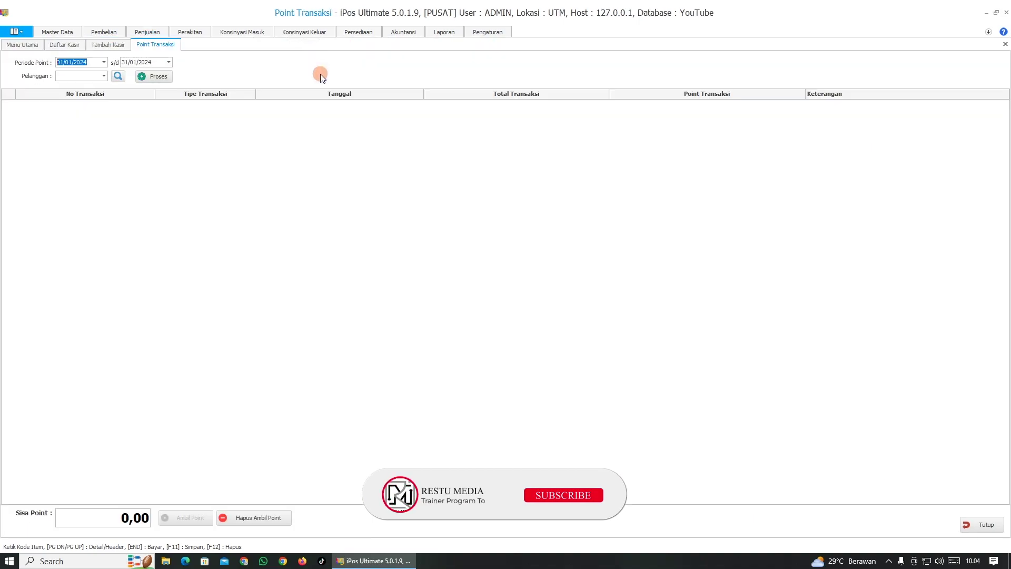
pyautogui.click(104, 76)
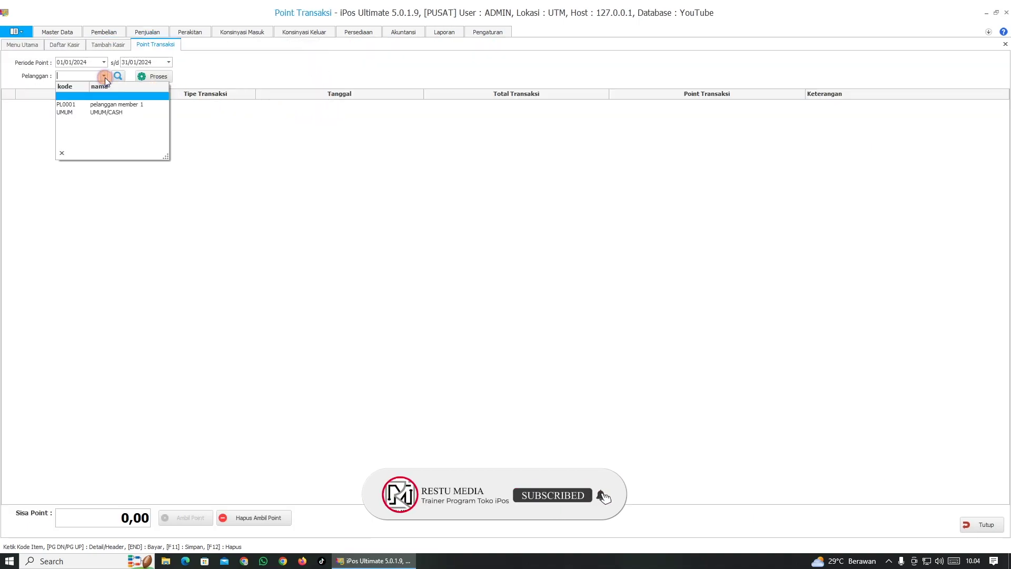
pyautogui.click(127, 109)
pyautogui.click(160, 79)
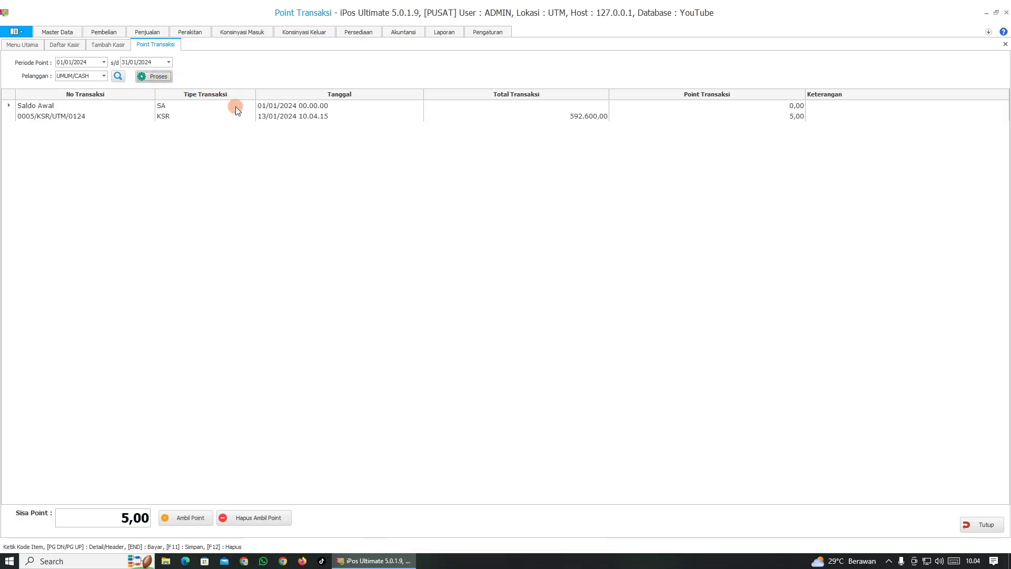
pyautogui.click(432, 116)
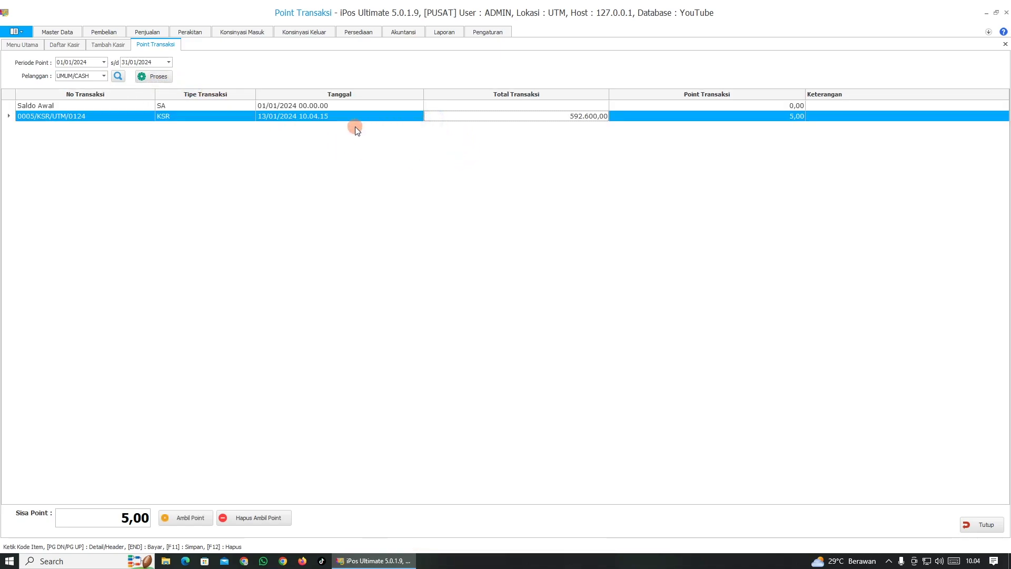
pyautogui.click(792, 117)
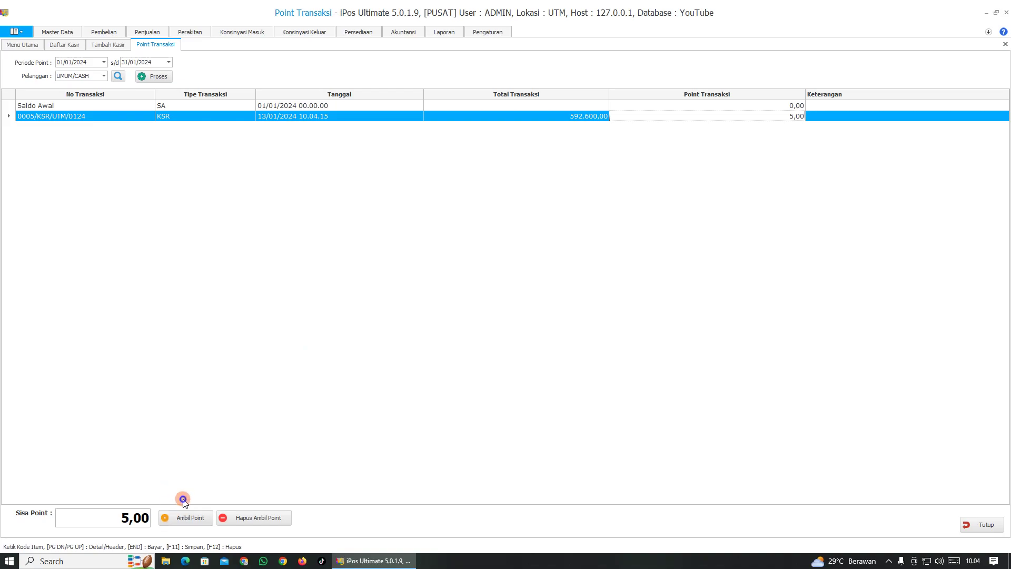
# - Redeem 3 points for UMUM/CASH with the note "tukar hadiah gelas cantik" and save the redemption
pyautogui.click(181, 520)
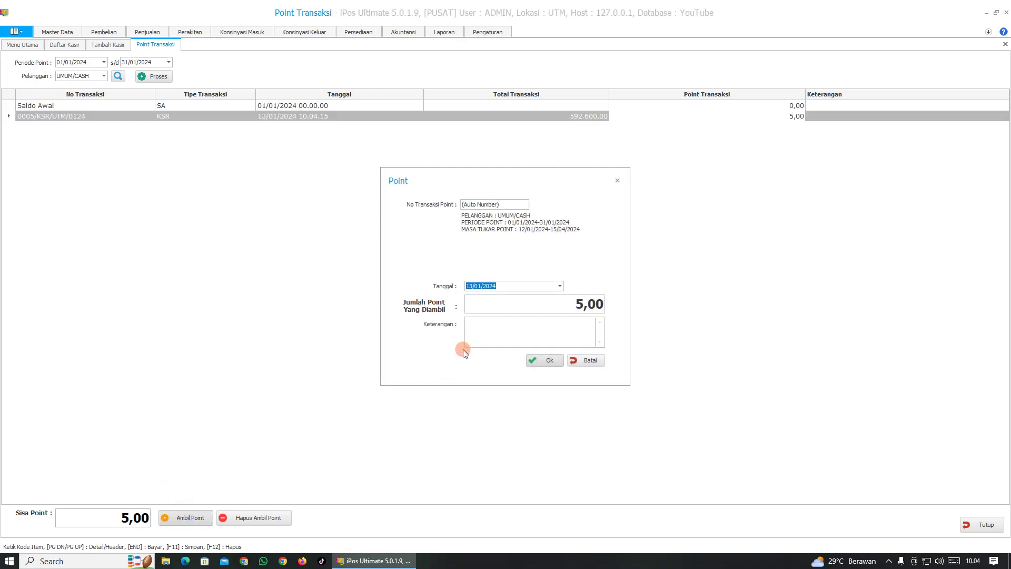
pyautogui.click(584, 306)
pyautogui.doubleClick(584, 306)
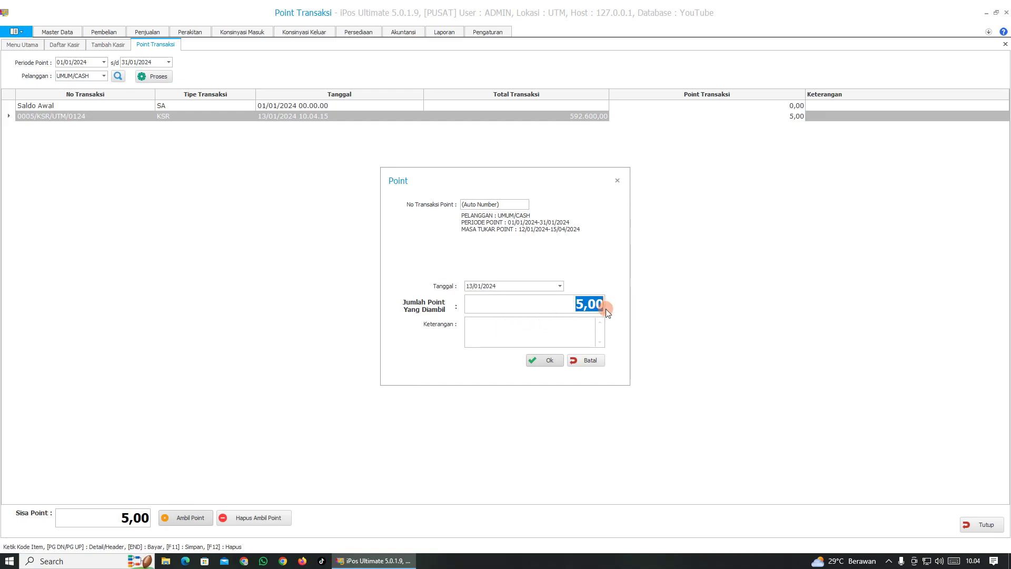
pyautogui.write('3')
pyautogui.click(572, 332)
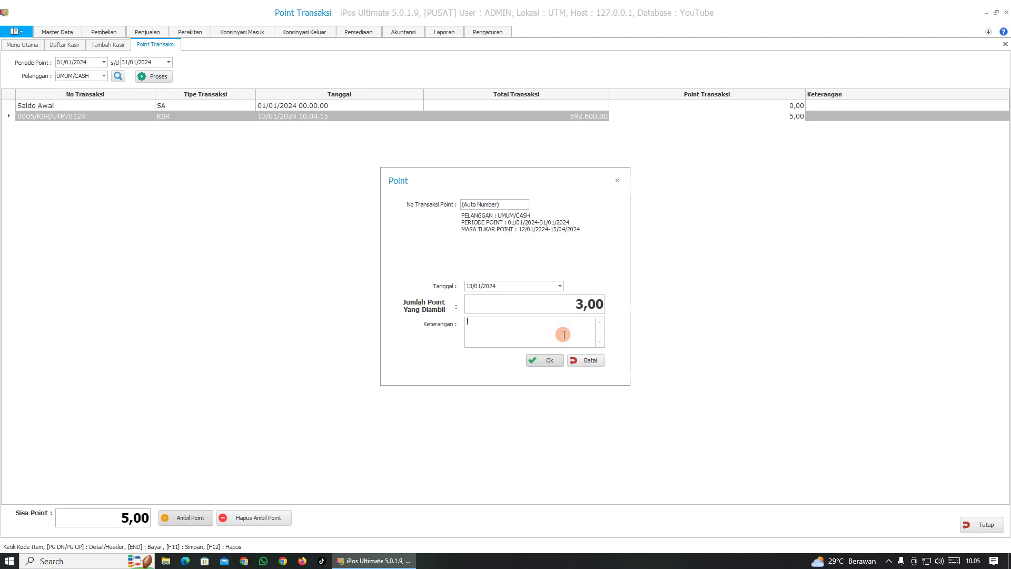
pyautogui.write('tukar hadiah gelas cantik')
pyautogui.click(551, 361)
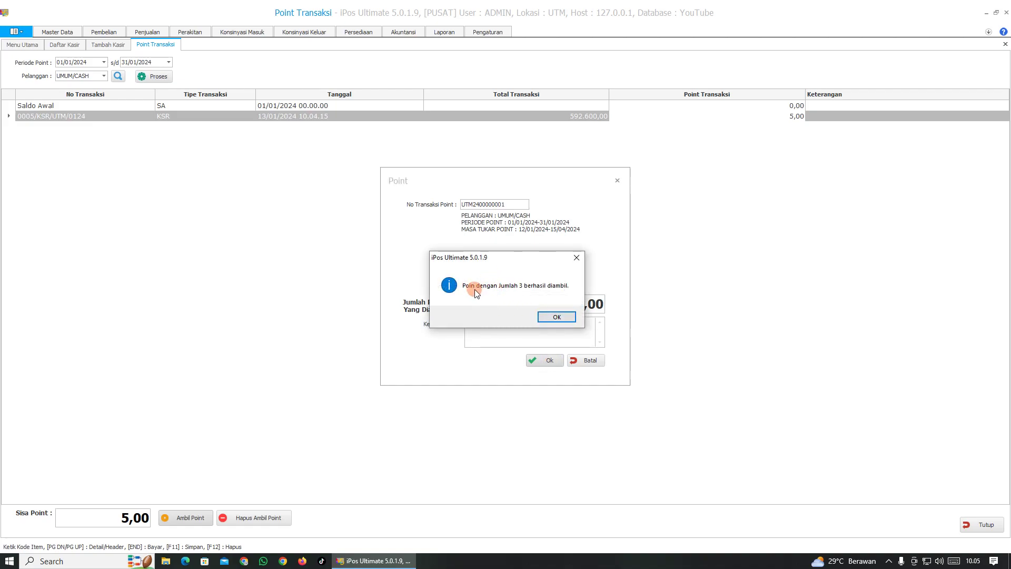
pyautogui.click(566, 319)
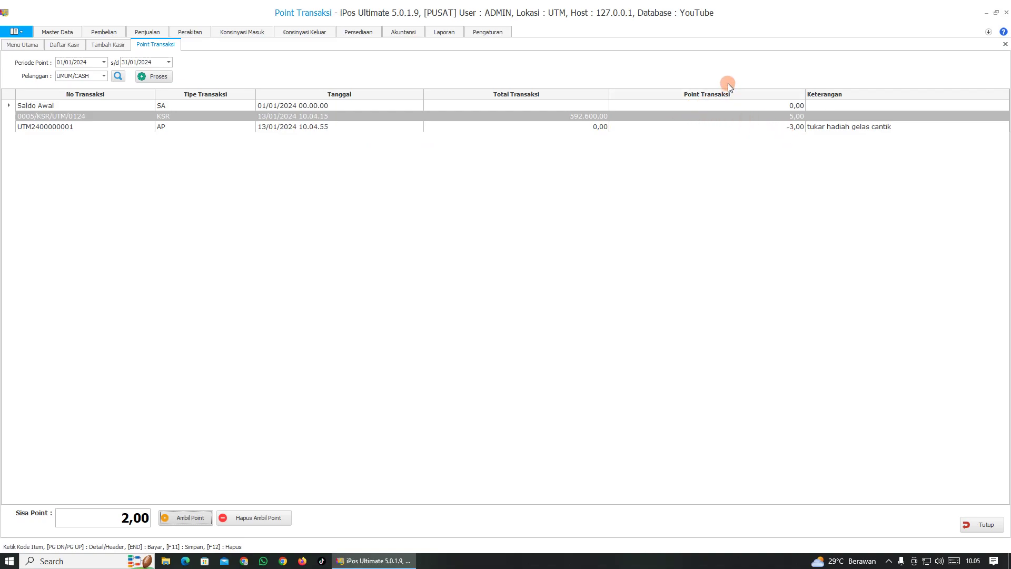
# - Refresh the UMUM/CASH point list and compare the points earned, the points redeemed and the remaining balance
pyautogui.click(781, 117)
pyautogui.click(158, 76)
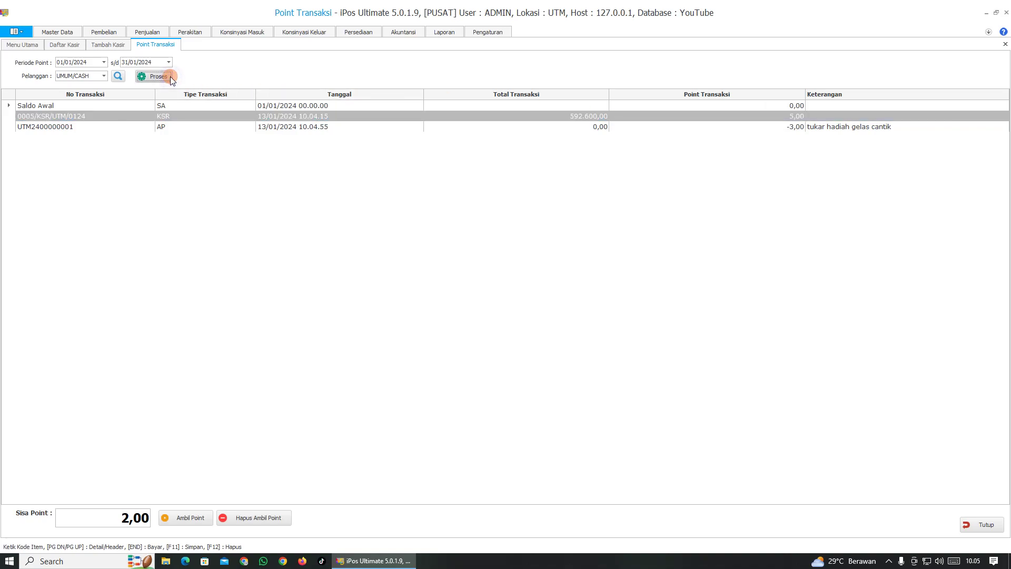
pyautogui.click(727, 126)
pyautogui.click(780, 118)
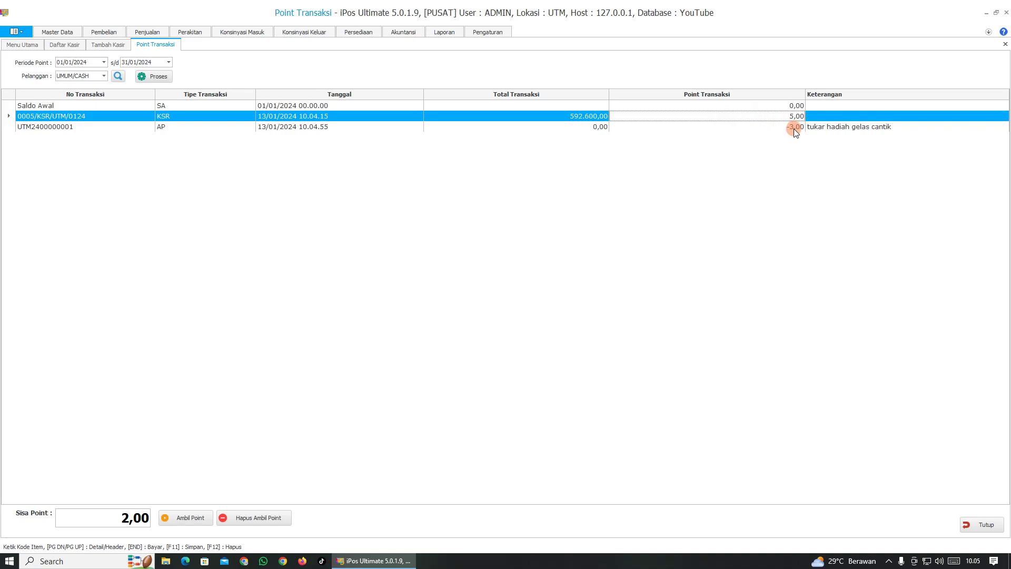
pyautogui.click(795, 129)
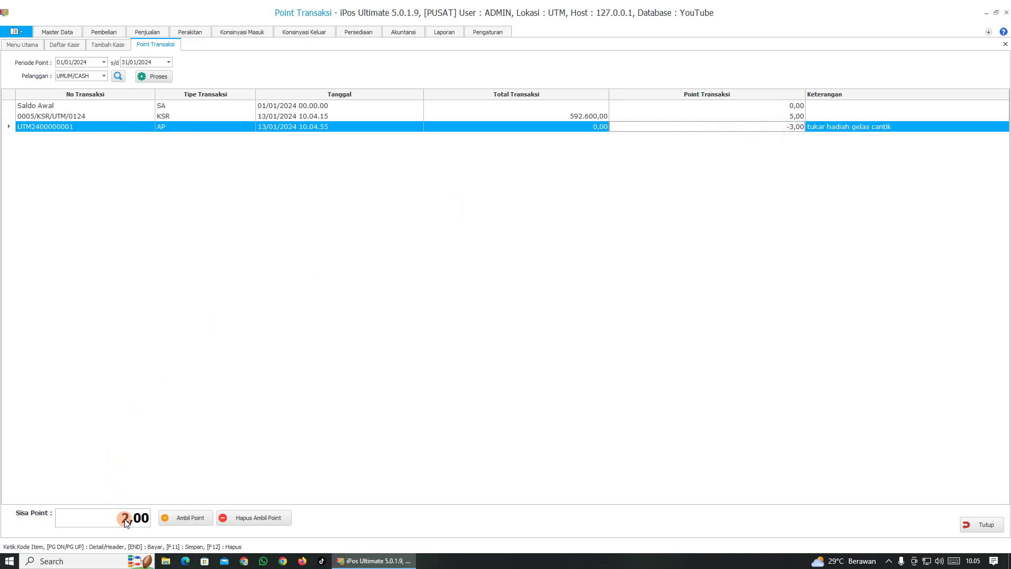